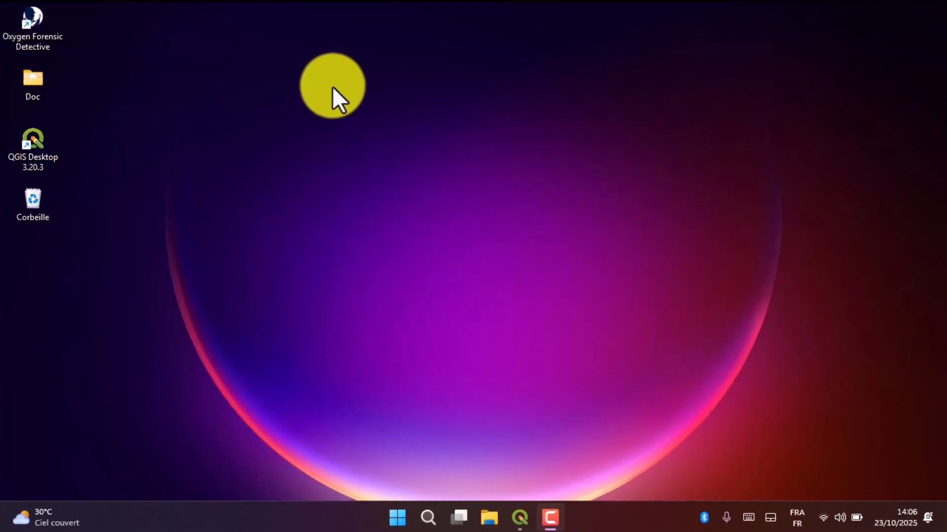
# Switch to the QGIS window with the Num project.
pyautogui.click(525, 503)
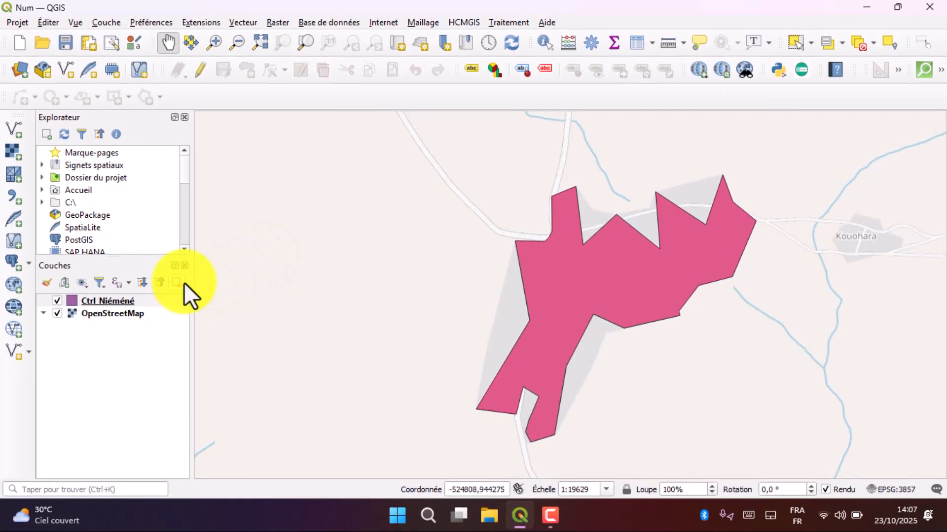
pyautogui.scroll(1, 631, 292)
pyautogui.scroll(-1, 630, 293)
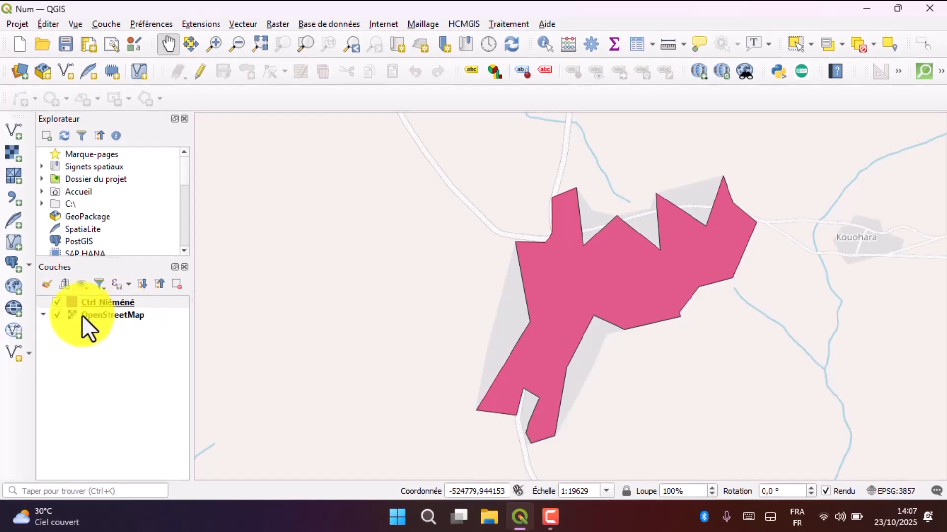
# Hide the Ctrl Niéméné layer to view the village footprint on OpenStreetMap, and show the layer again.
pyautogui.click(57, 300)
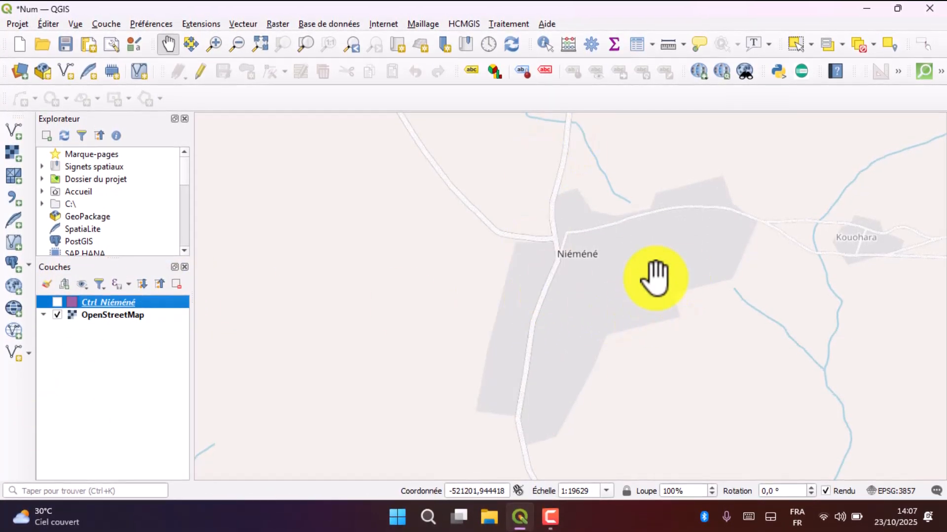
pyautogui.moveTo(567, 316); pyautogui.dragTo(510, 314)
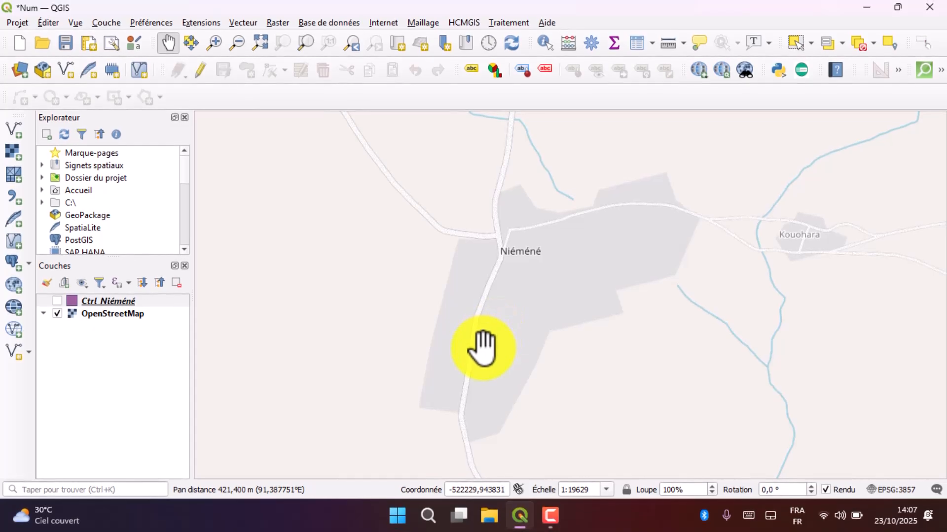
pyautogui.scroll(1, 484, 347)
pyautogui.scroll(-1, 478, 317)
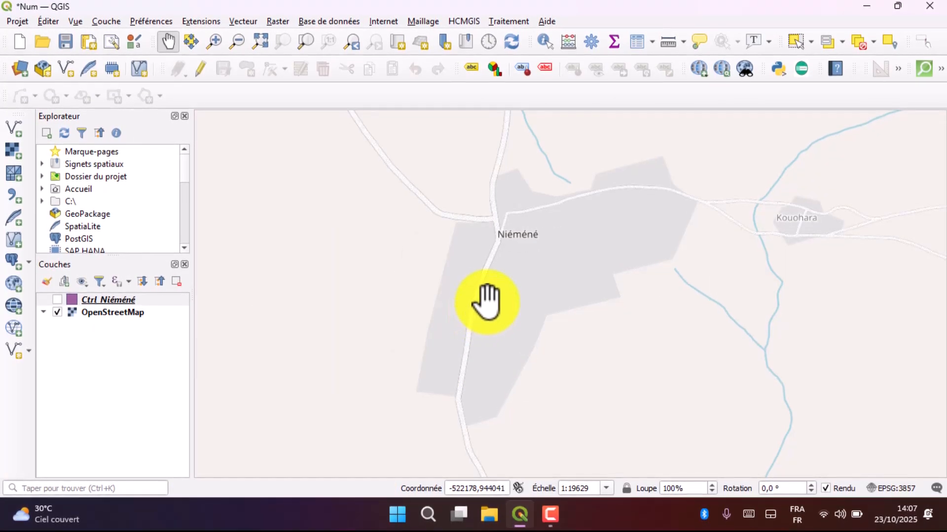
pyautogui.click(57, 302)
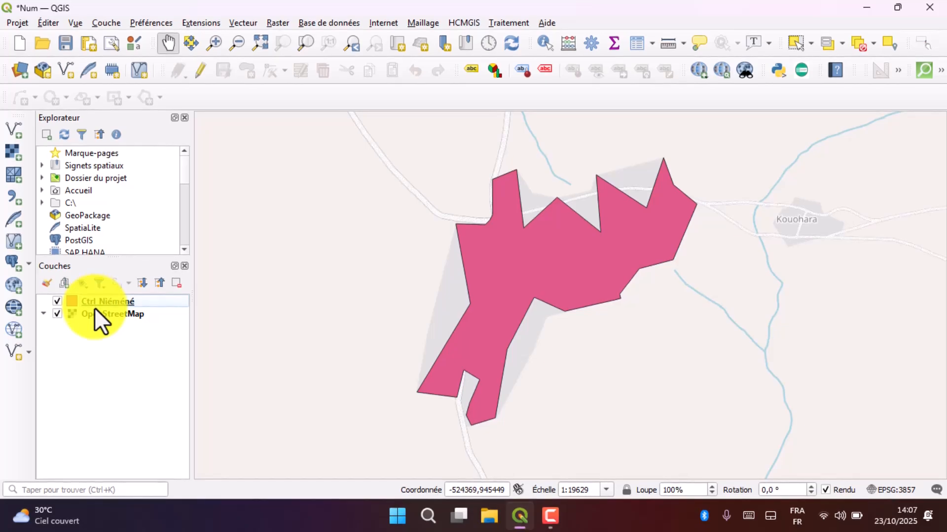
# Put the Ctrl Niéméné layer in edit mode and activate the Vertex Tool for the current layer.
pyautogui.click(113, 302)
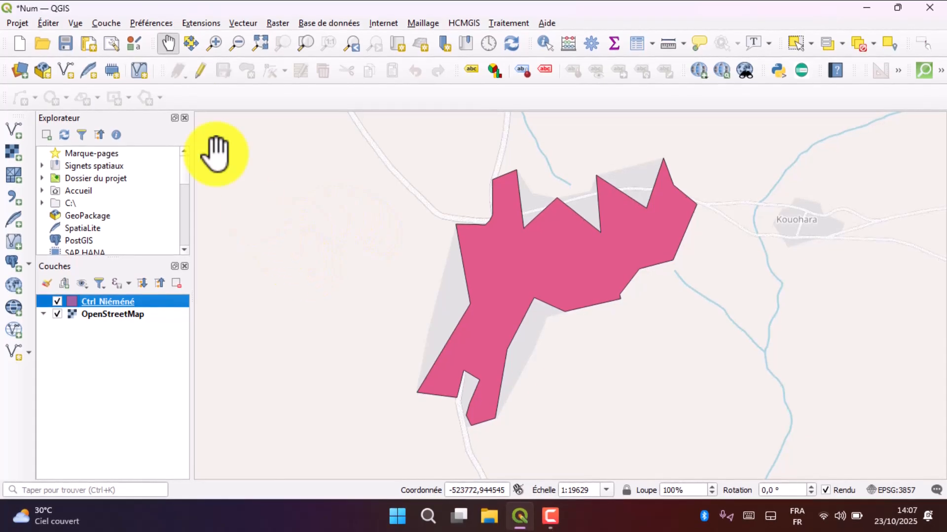
pyautogui.click(202, 73)
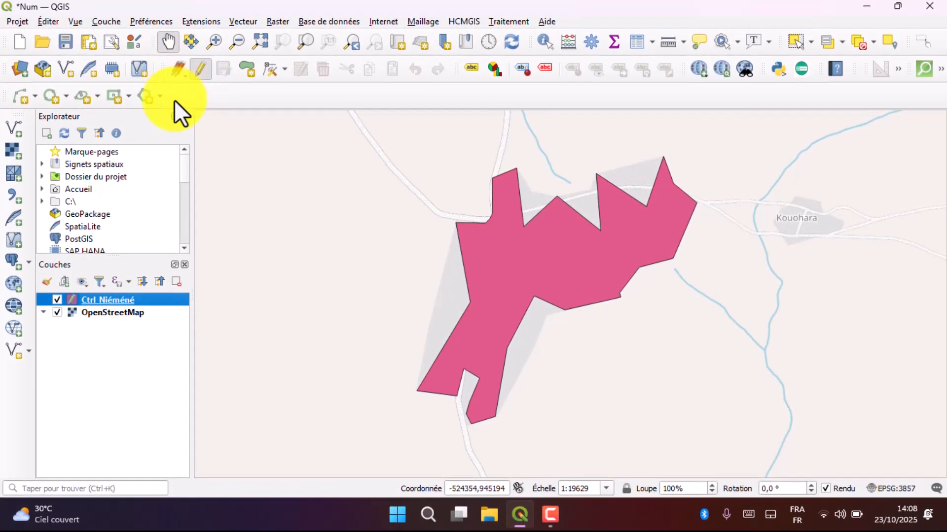
pyautogui.click(199, 79)
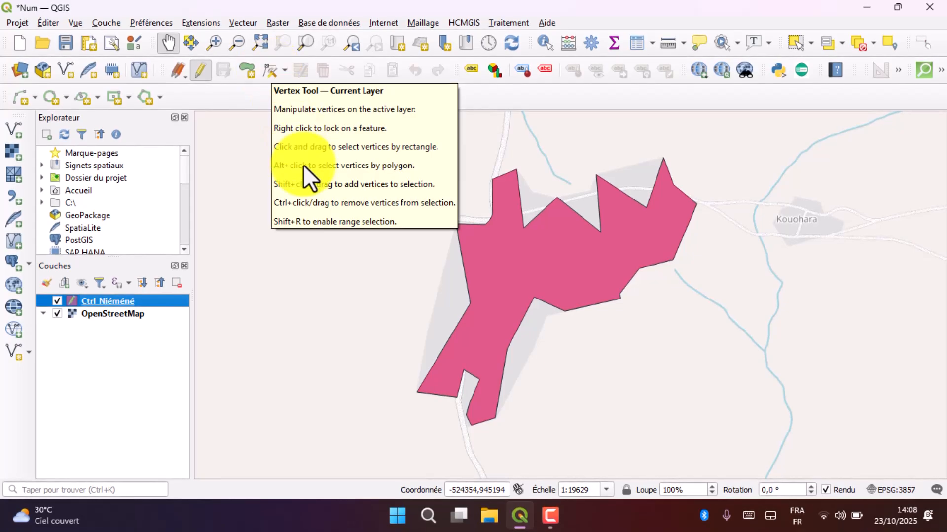
pyautogui.click(270, 71)
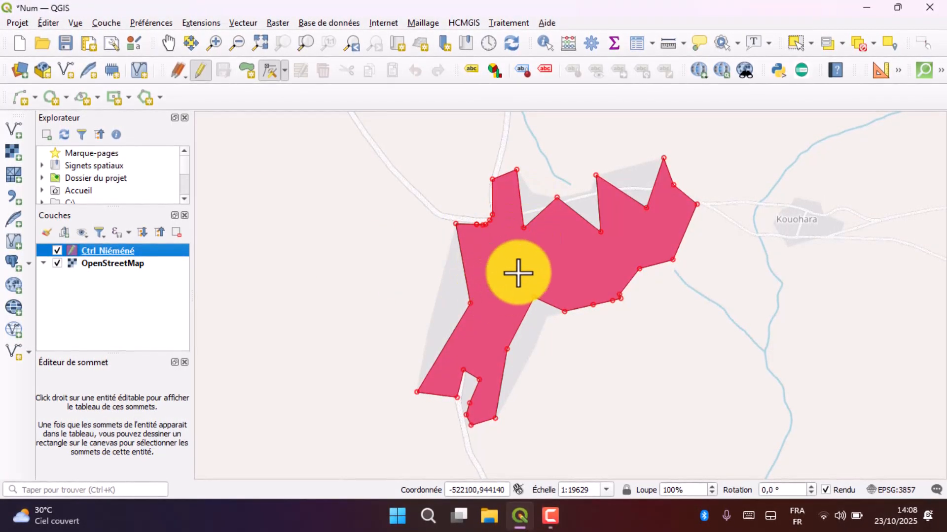
# Reshape the western and northern edges of the Ctrl Niéméné polygon by adjusting vertices to the grey village footprint.
pyautogui.click(534, 294)
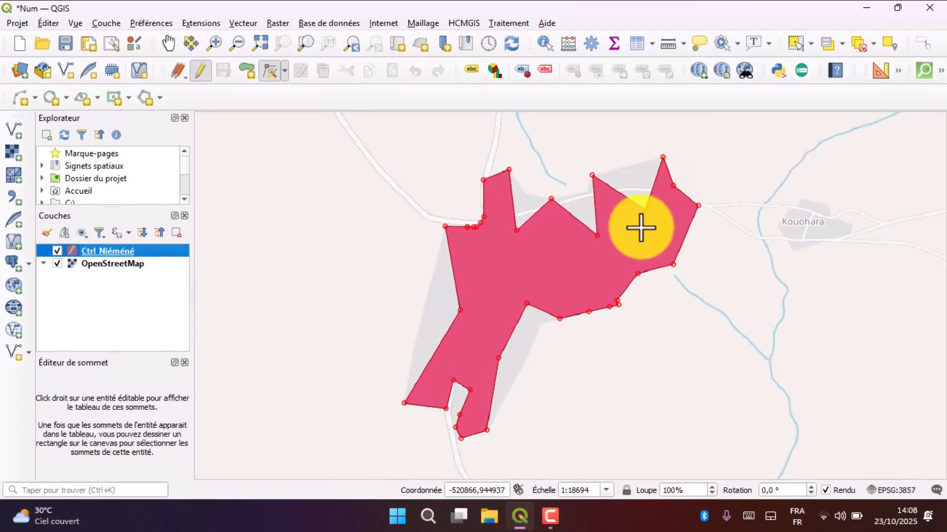
pyautogui.scroll(1, 461, 412)
pyautogui.scroll(1, 481, 404)
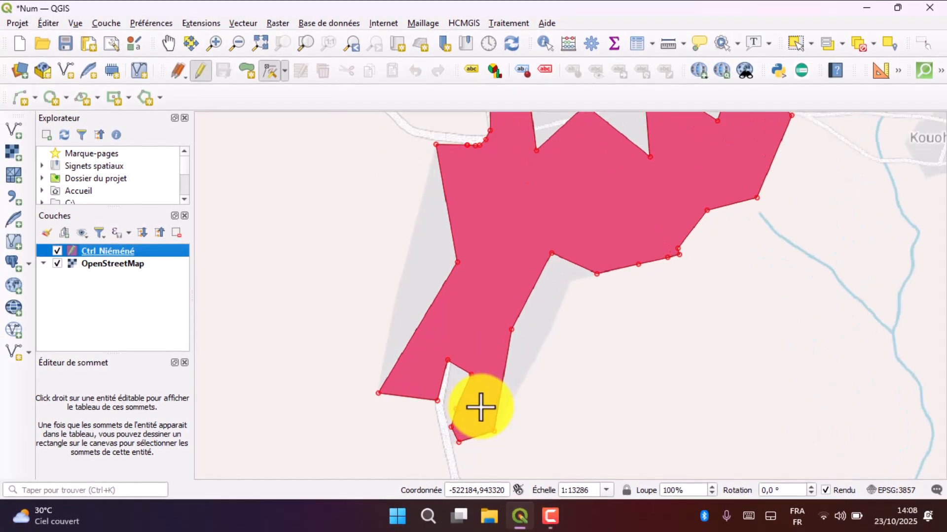
pyautogui.scroll(1, 550, 248)
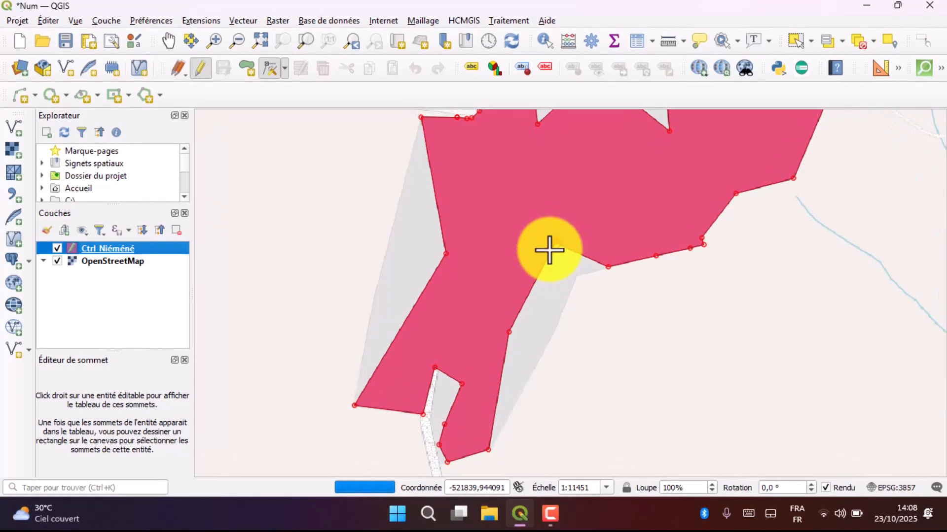
pyautogui.scroll(-1, 534, 303)
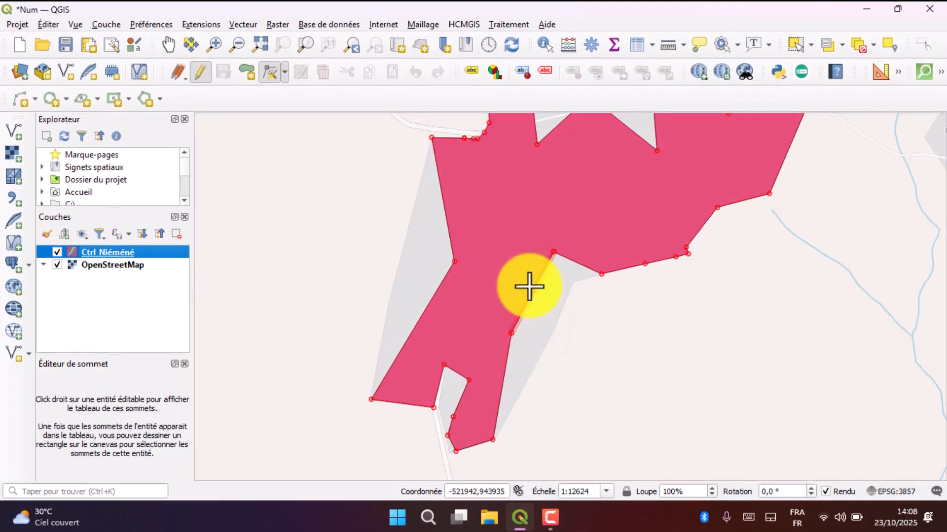
pyautogui.scroll(-1, 529, 286)
pyautogui.scroll(-1, 517, 323)
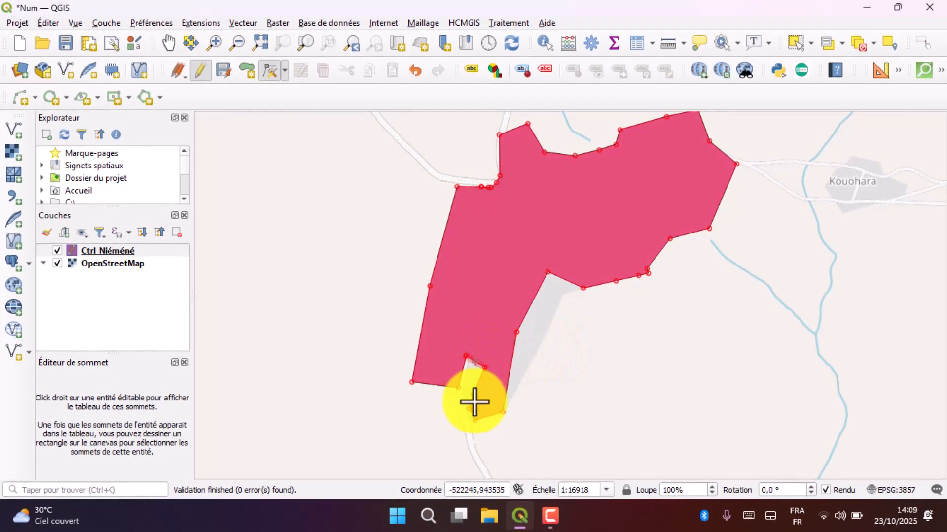
# Place vertices along the polygon's southeastern edge on the grey footprint's boundary to close the remaining gaps.
pyautogui.scroll(3, 475, 402)
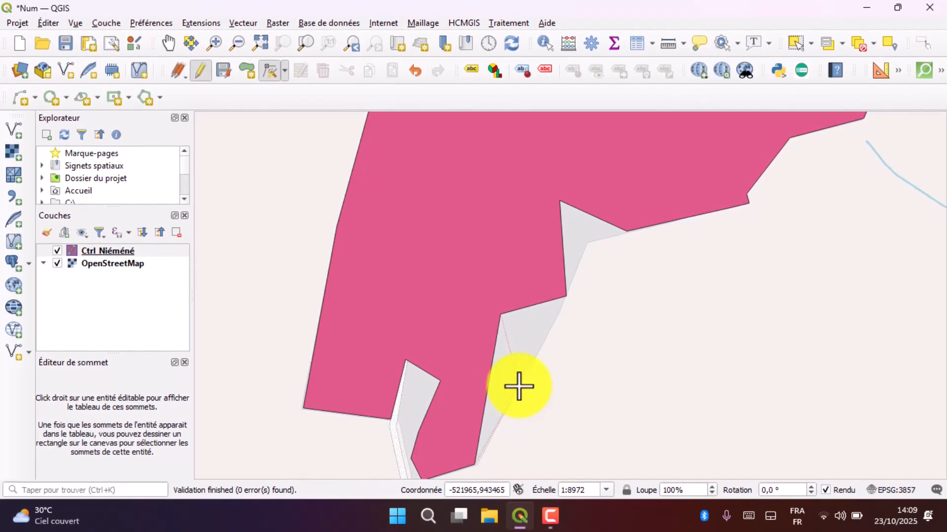
pyautogui.click(520, 389)
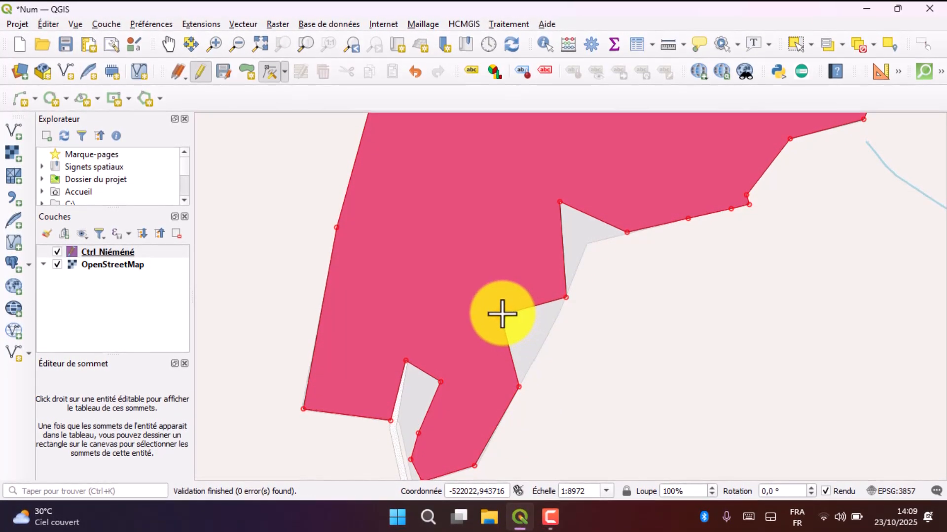
pyautogui.click(545, 341)
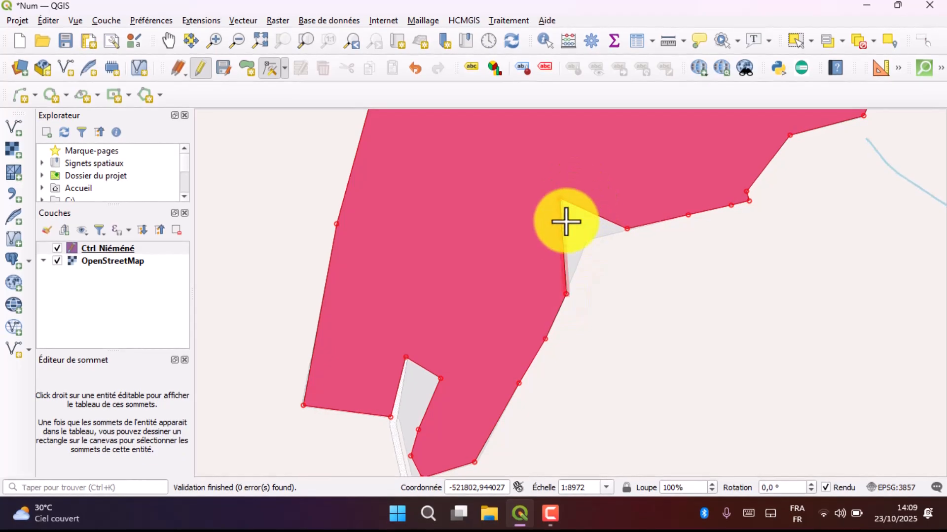
pyautogui.click(589, 244)
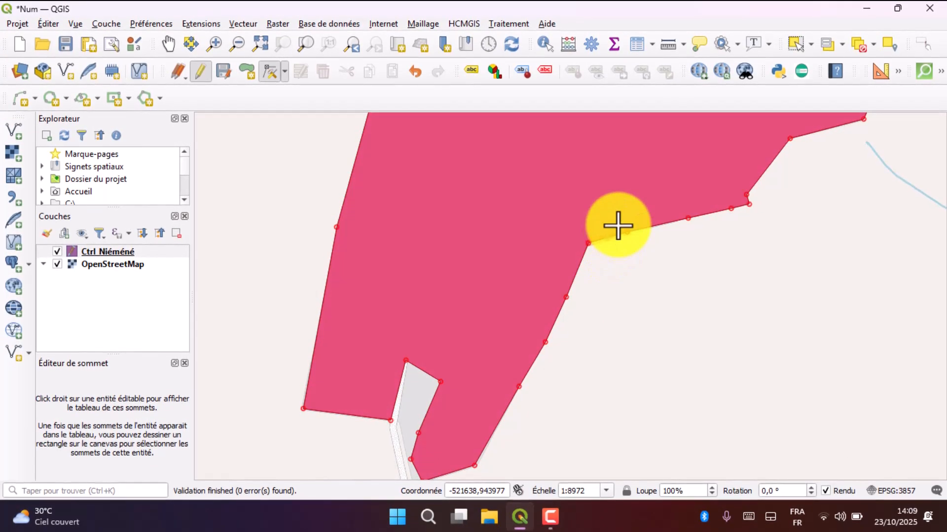
# End editing of the Ctrl Niéméné layer, keeping the reshaped polygon, and switch back to the Pan tool.
pyautogui.scroll(-2, 621, 224)
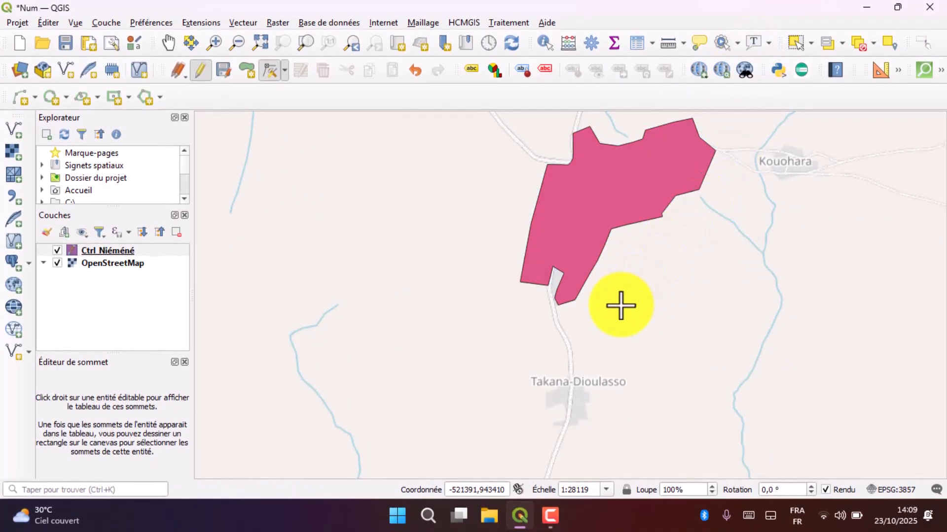
pyautogui.scroll(1, 657, 134)
pyautogui.scroll(2, 655, 190)
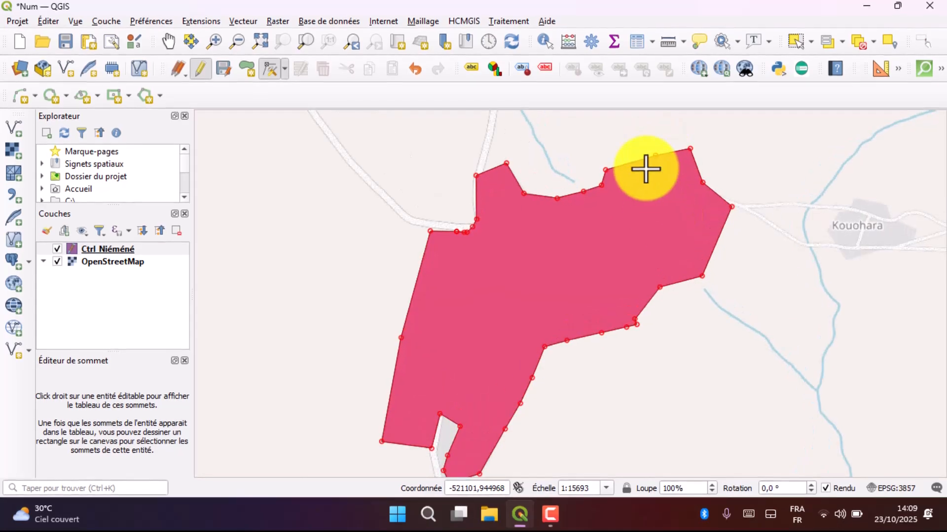
pyautogui.scroll(-1, 480, 228)
pyautogui.scroll(-1, 700, 229)
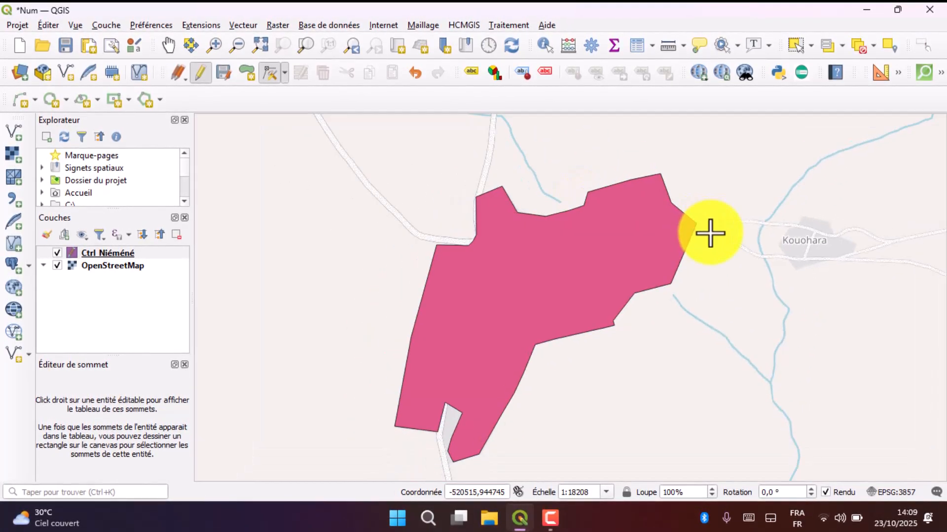
pyautogui.scroll(-1, 517, 412)
pyautogui.scroll(1, 506, 413)
pyautogui.click(200, 68)
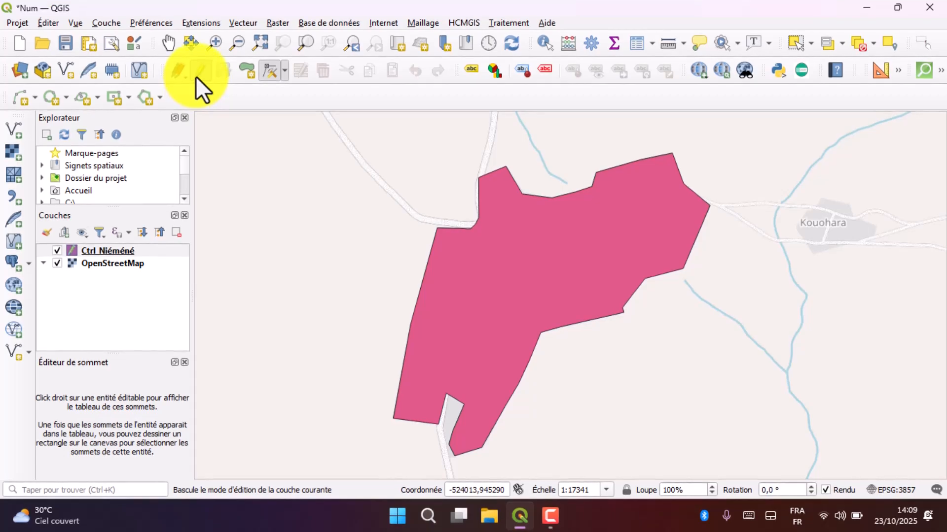
pyautogui.click(162, 43)
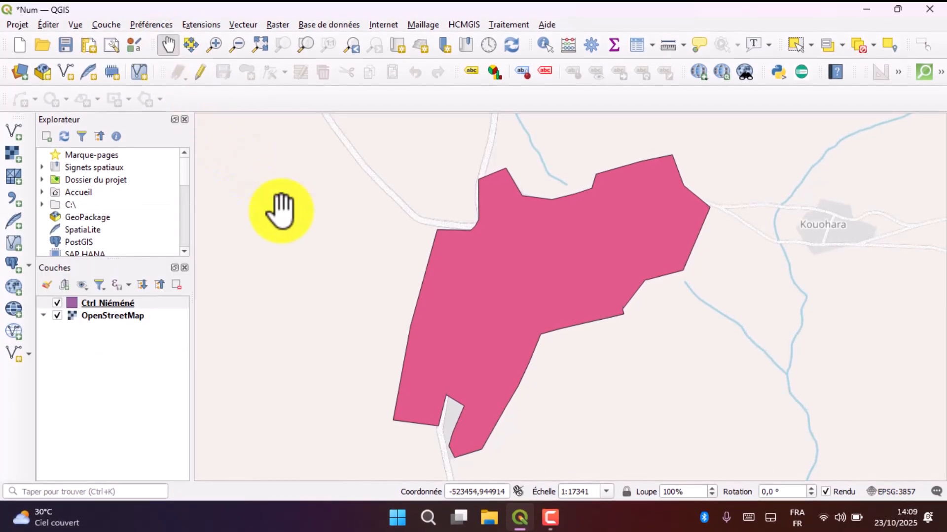
# Toggle the visibility of the OpenStreetMap and Ctrl Niéméné layers to compare the reshaped polygon with the village footprint.
pyautogui.click(57, 312)
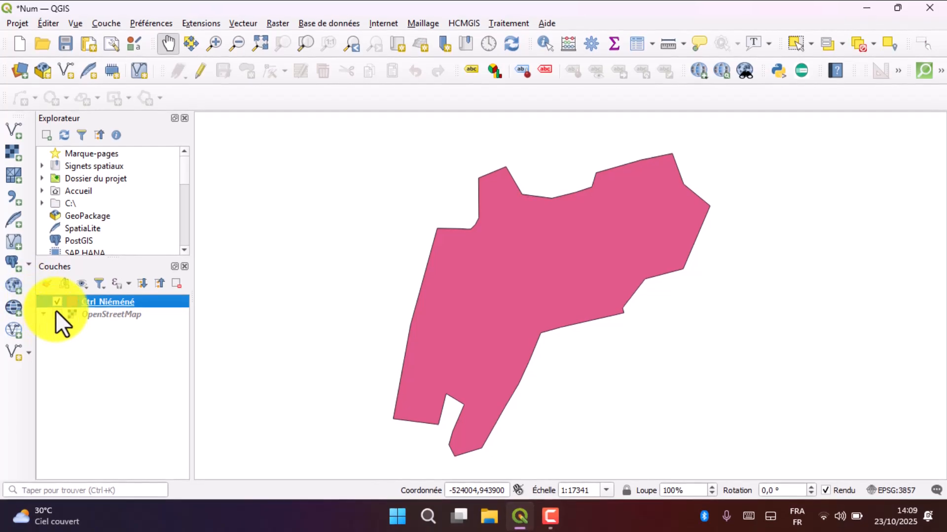
pyautogui.click(56, 314)
pyautogui.click(56, 302)
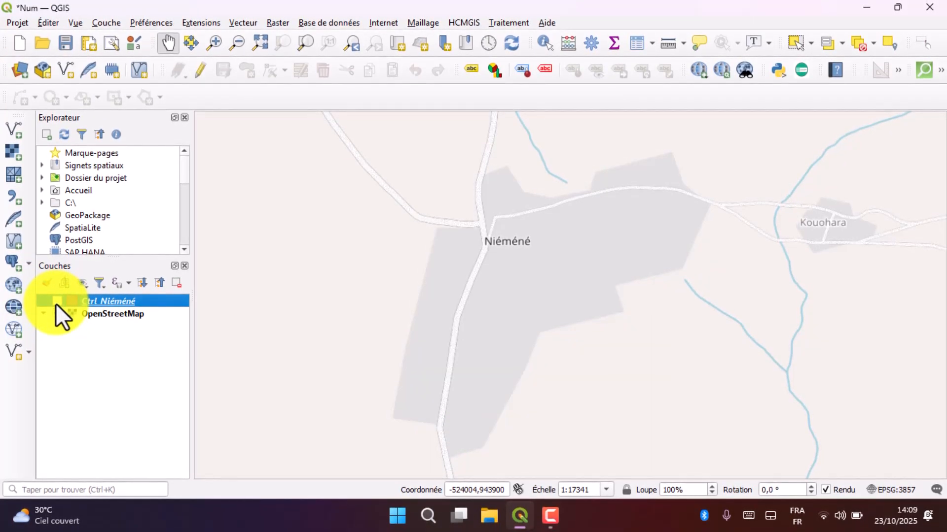
pyautogui.click(57, 301)
pyautogui.click(57, 301)
pyautogui.click(56, 301)
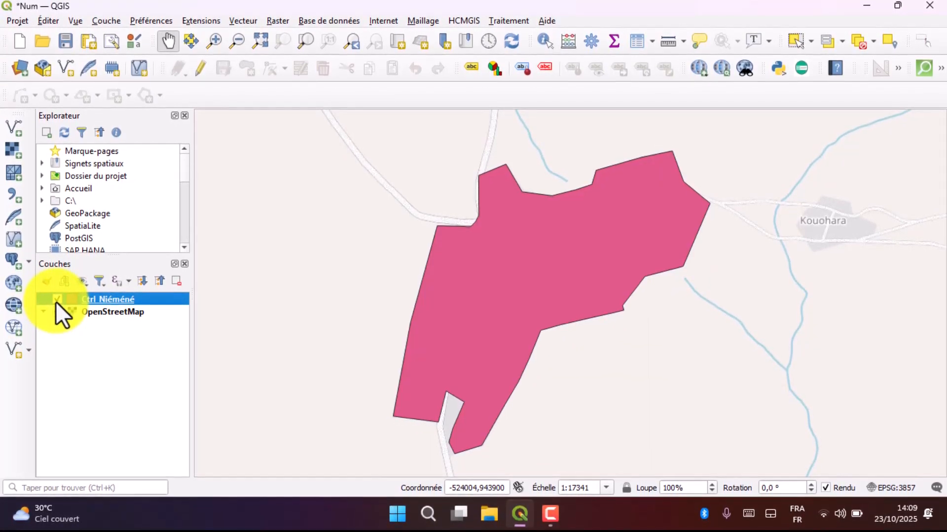
pyautogui.click(57, 302)
pyautogui.click(57, 301)
pyautogui.click(56, 303)
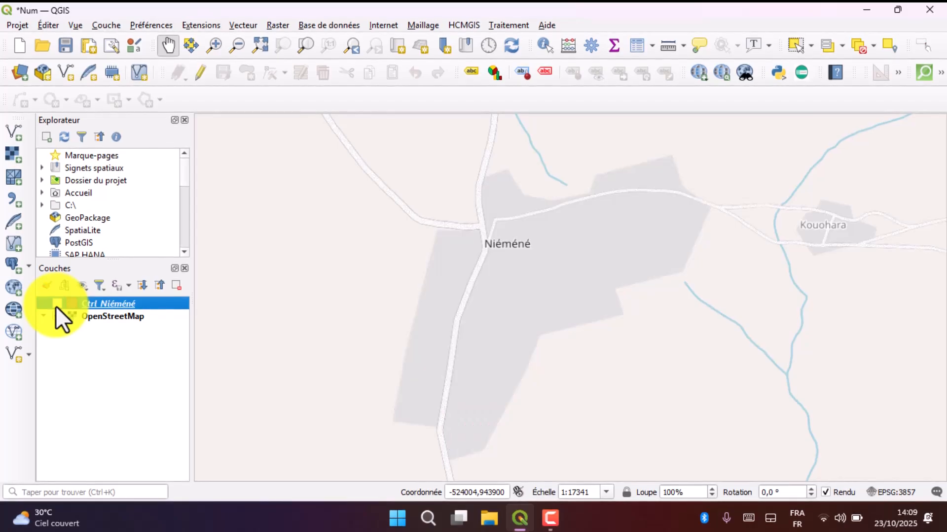
pyautogui.click(56, 302)
pyautogui.click(56, 301)
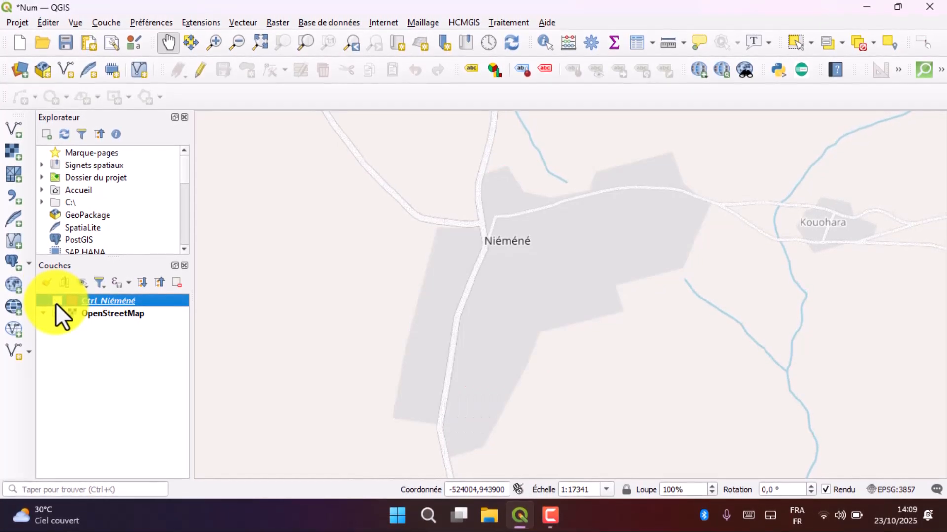
pyautogui.click(56, 301)
pyautogui.click(56, 300)
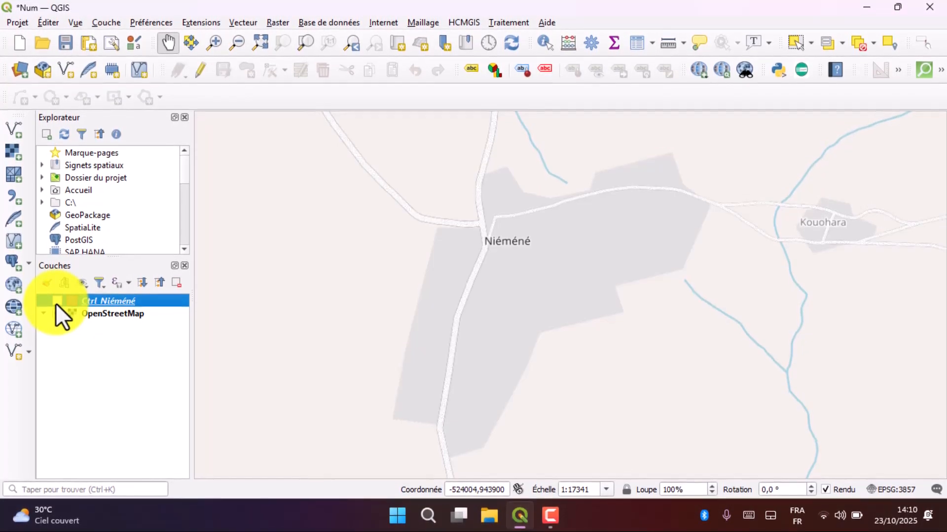
pyautogui.click(57, 301)
pyautogui.click(56, 302)
pyautogui.click(56, 302)
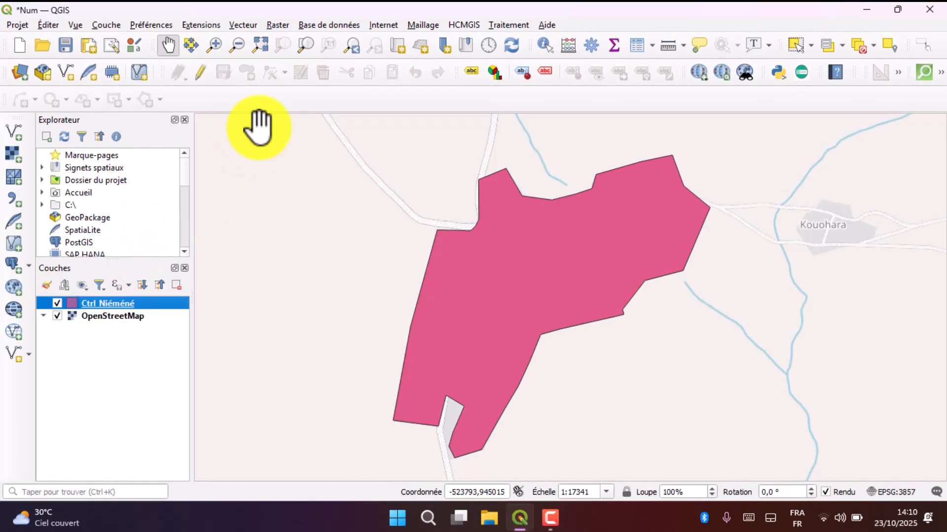
# Reopen the Ctrl Niéméné layer for vertex editing and move the vertex at the southeastern notch onto the footprint's corner.
pyautogui.click(200, 69)
pyautogui.click(269, 69)
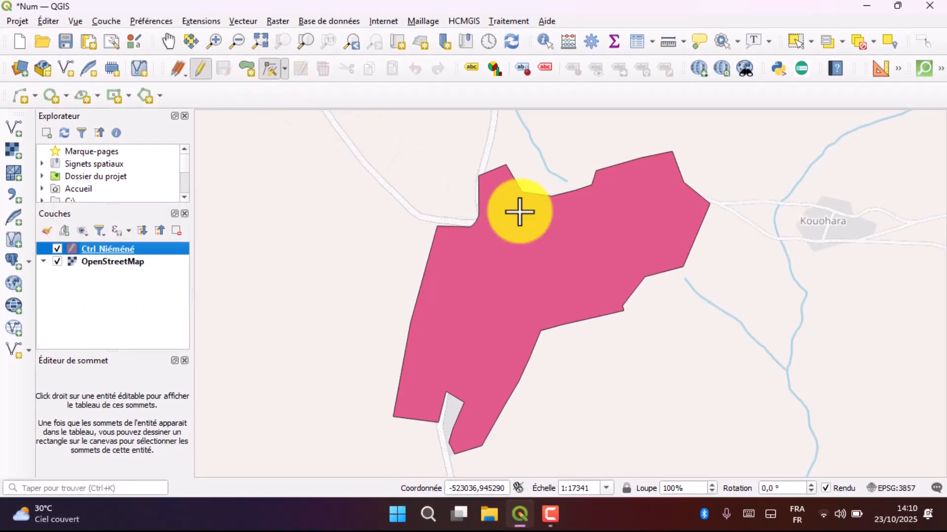
pyautogui.click(633, 296)
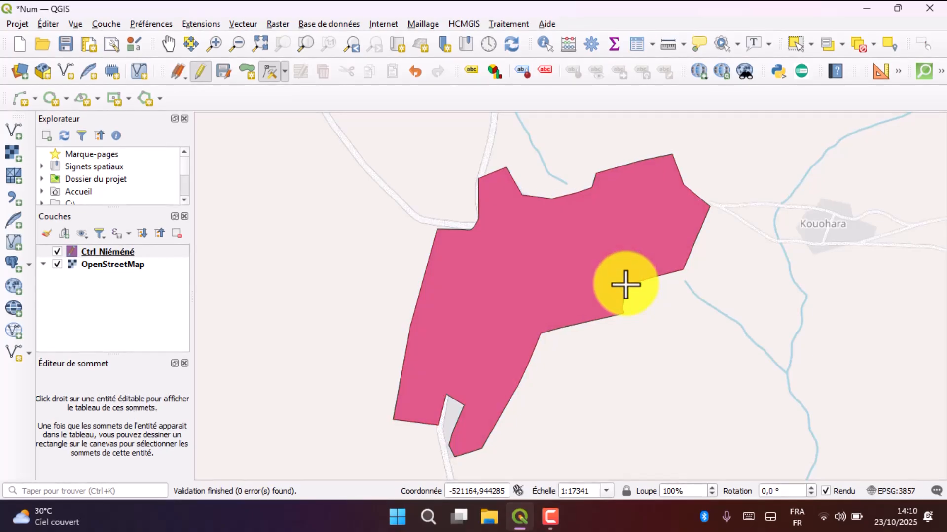
# Turn the OpenStreetMap and Ctrl Niéméné layers off and on to check the corrected southeastern corner.
pyautogui.click(55, 262)
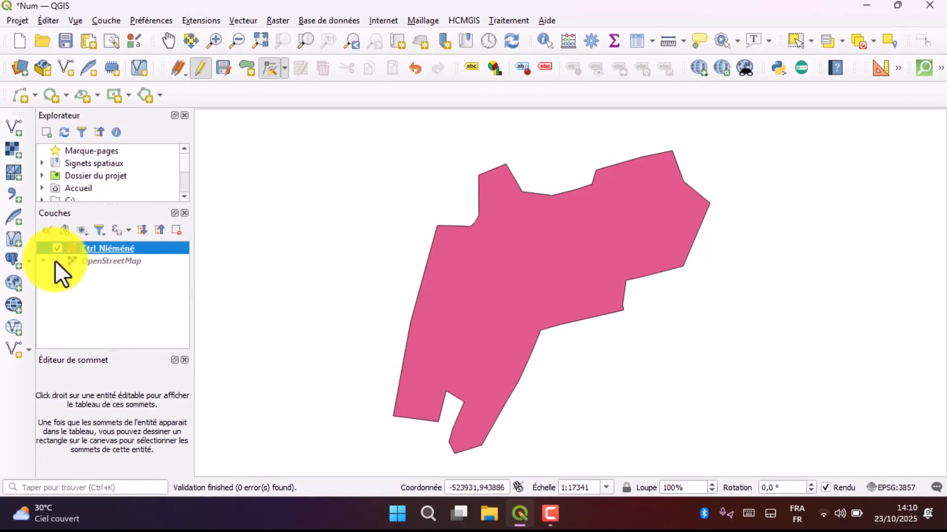
pyautogui.click(55, 261)
pyautogui.click(54, 250)
pyautogui.click(55, 251)
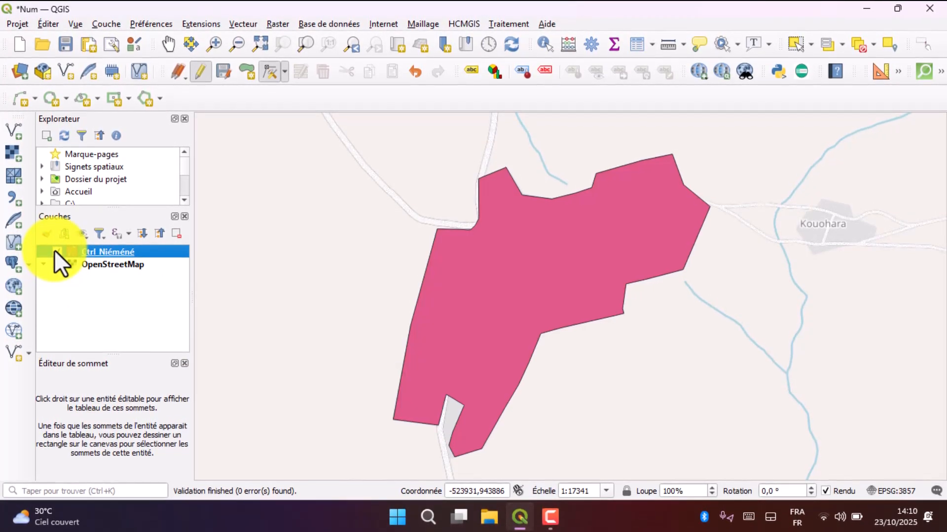
# Compare the polygon with the village footprint by hiding and showing the Ctrl Niéméné layer, and end its editing, keeping the corrections.
pyautogui.click(55, 251)
pyautogui.click(55, 250)
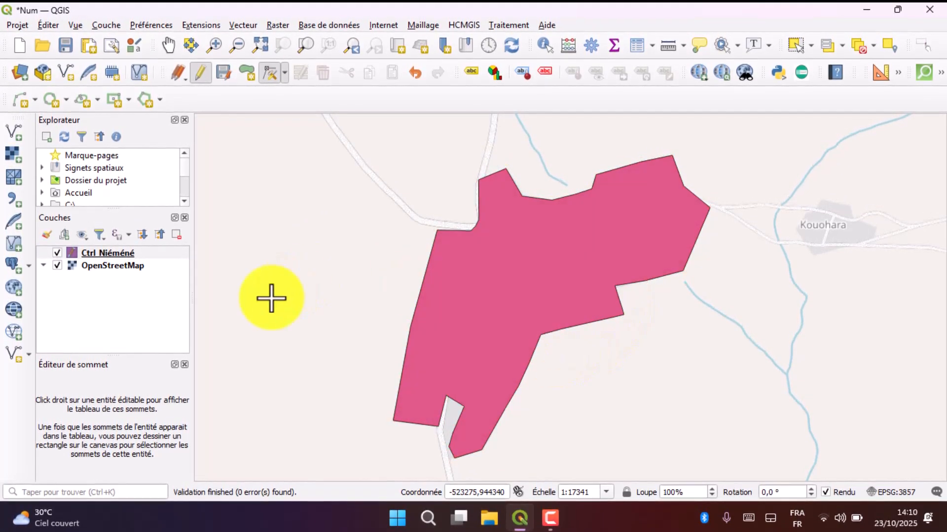
pyautogui.click(61, 252)
pyautogui.click(58, 248)
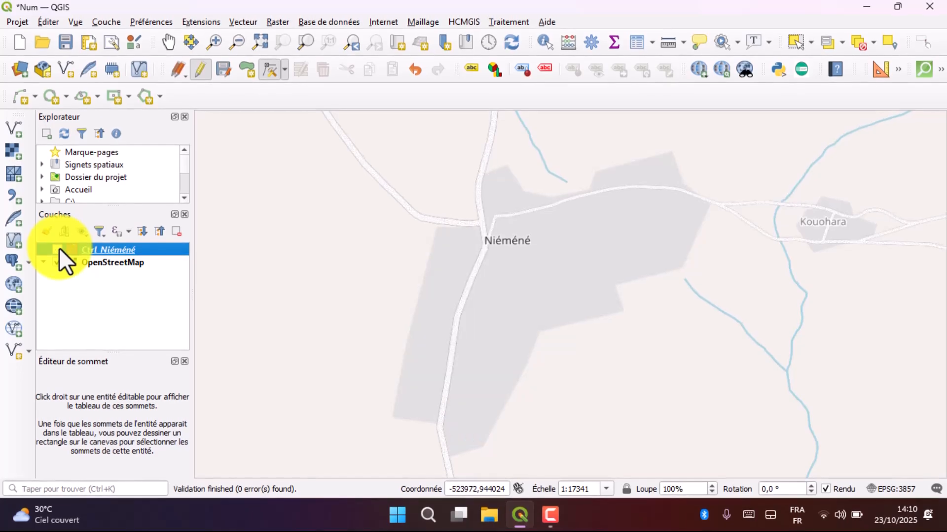
pyautogui.click(57, 248)
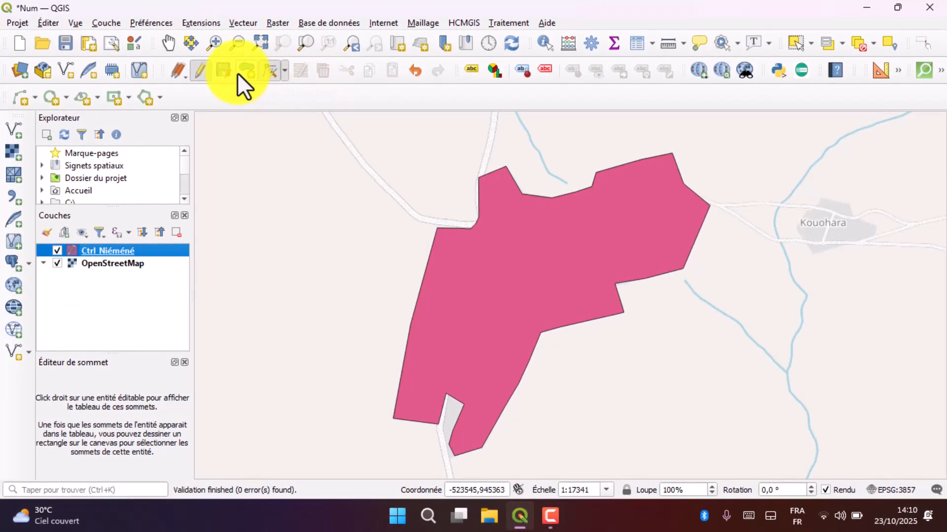
pyautogui.click(200, 72)
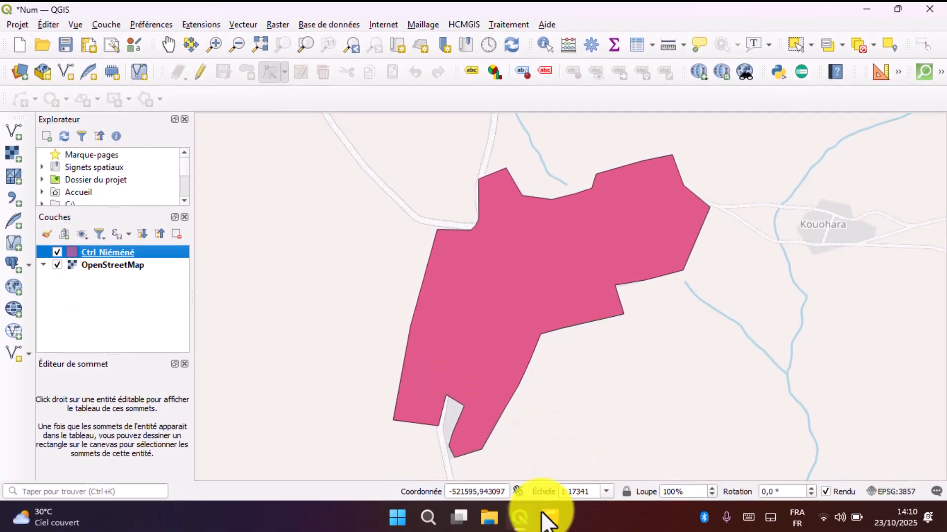
pyautogui.moveTo(546, 515)
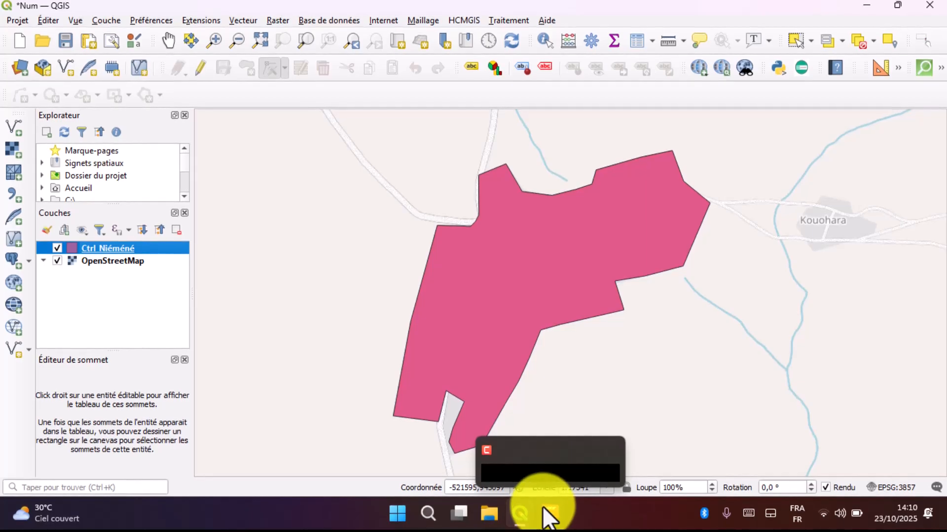
pyautogui.click(518, 463)
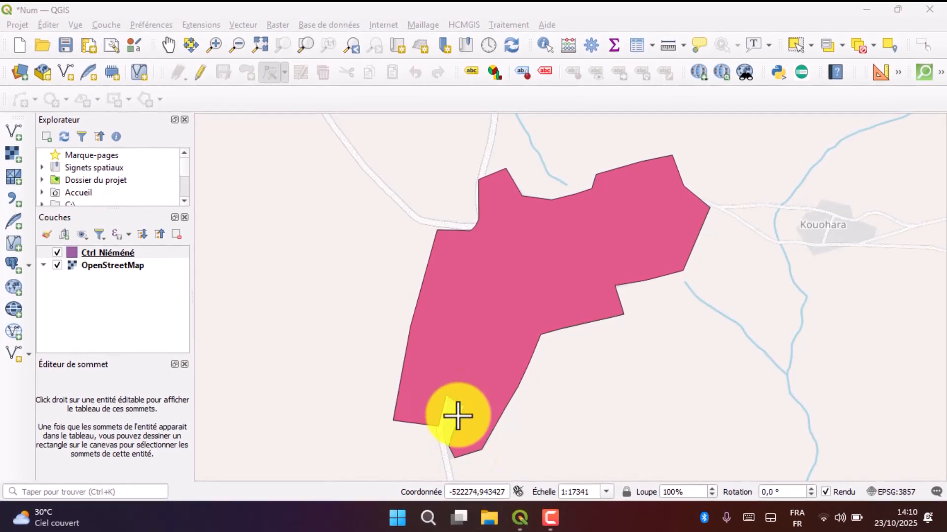
# Examine the uncovered gap beside the road at the southern end of the Ctrl Niéméné polygon.
pyautogui.scroll(2, 464, 450)
pyautogui.scroll(3, 448, 440)
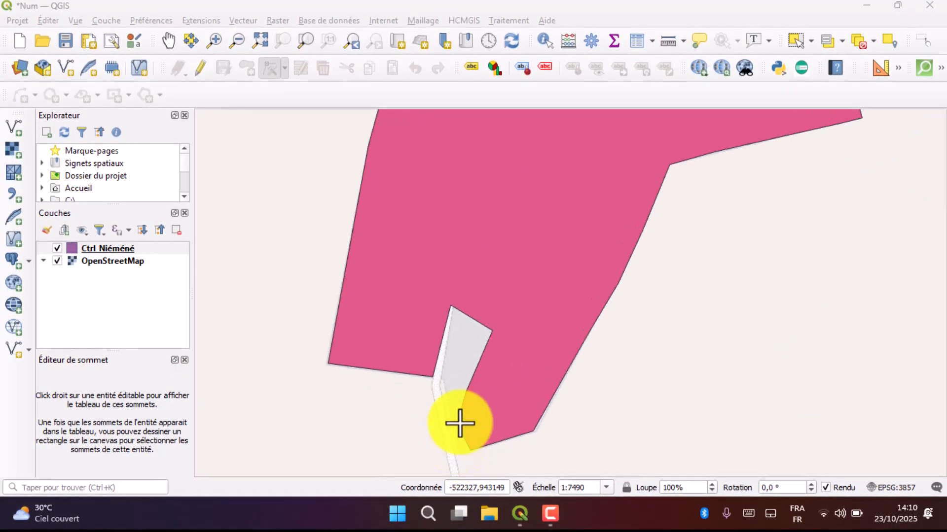